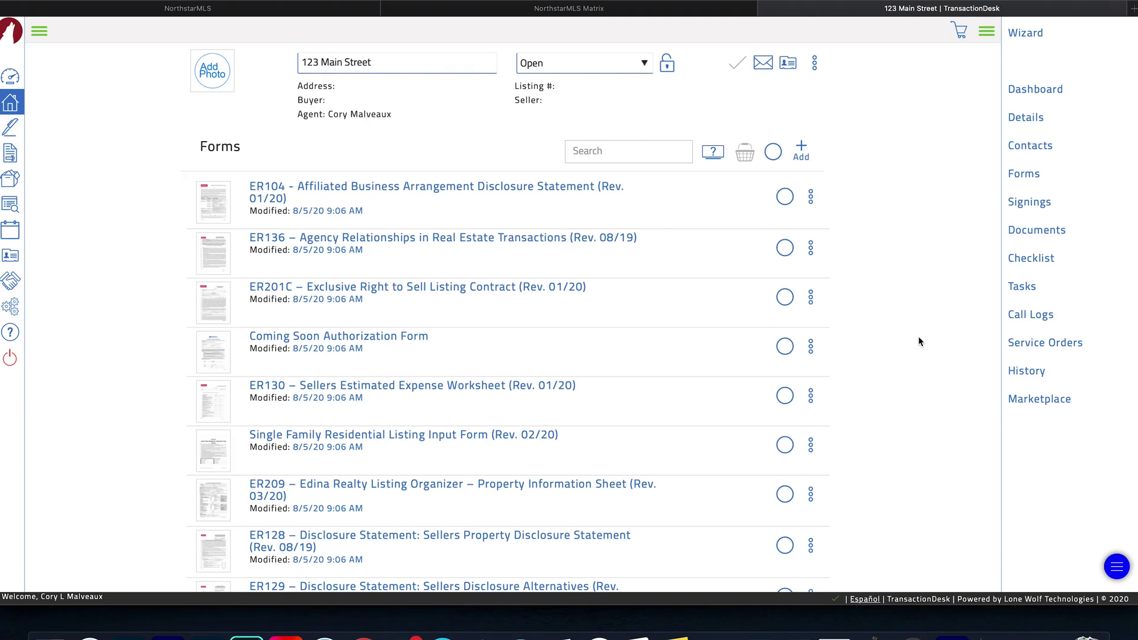
- Open the ER128 Sellers Property Disclosure Statement from its three-dot menu in the Forms list
scroll(544, 378, down, 1)
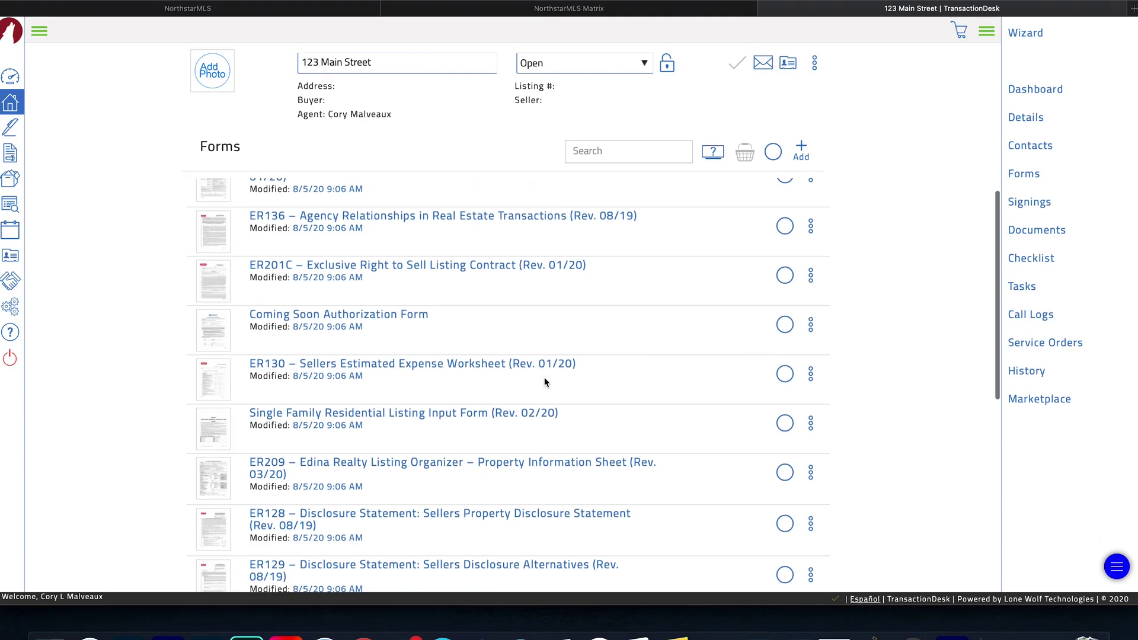
scroll(544, 380, down, 1)
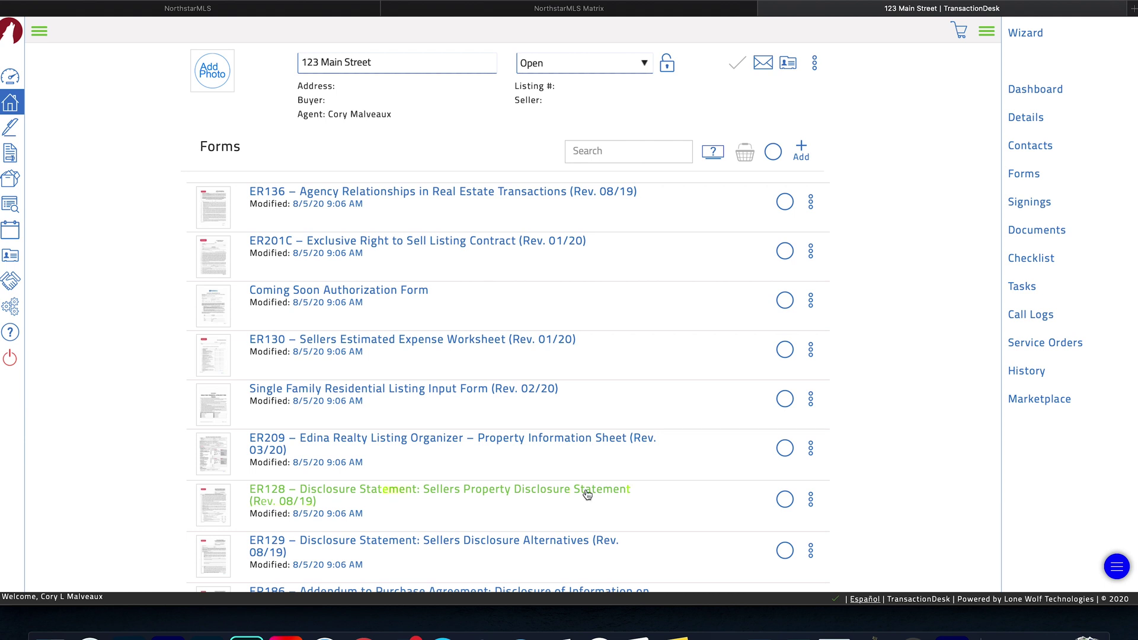
click(811, 499)
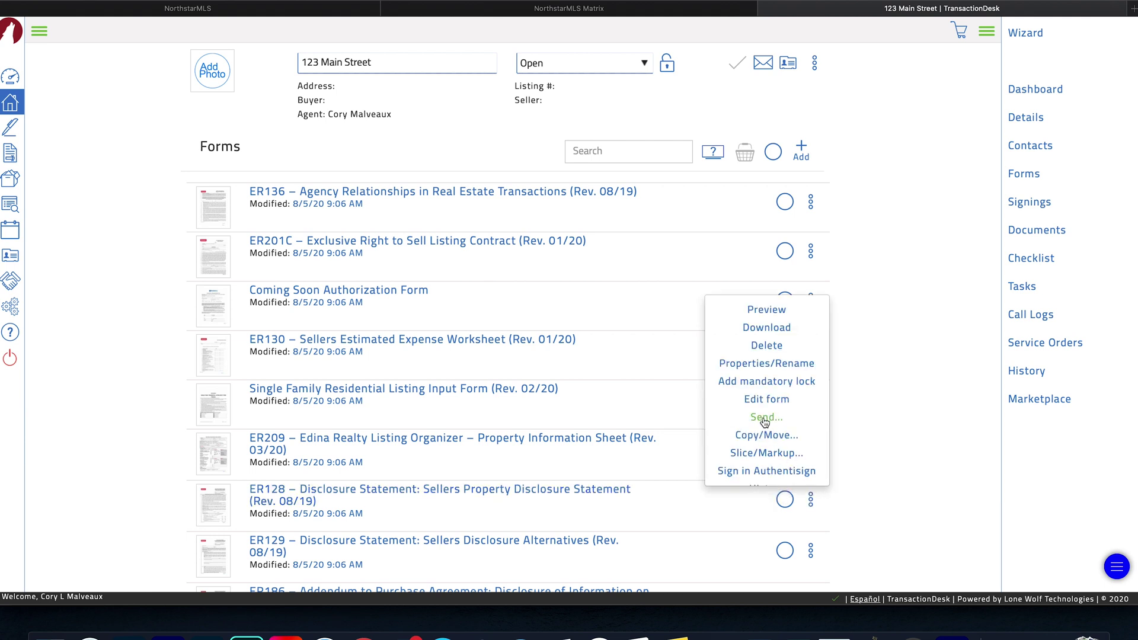
click(614, 494)
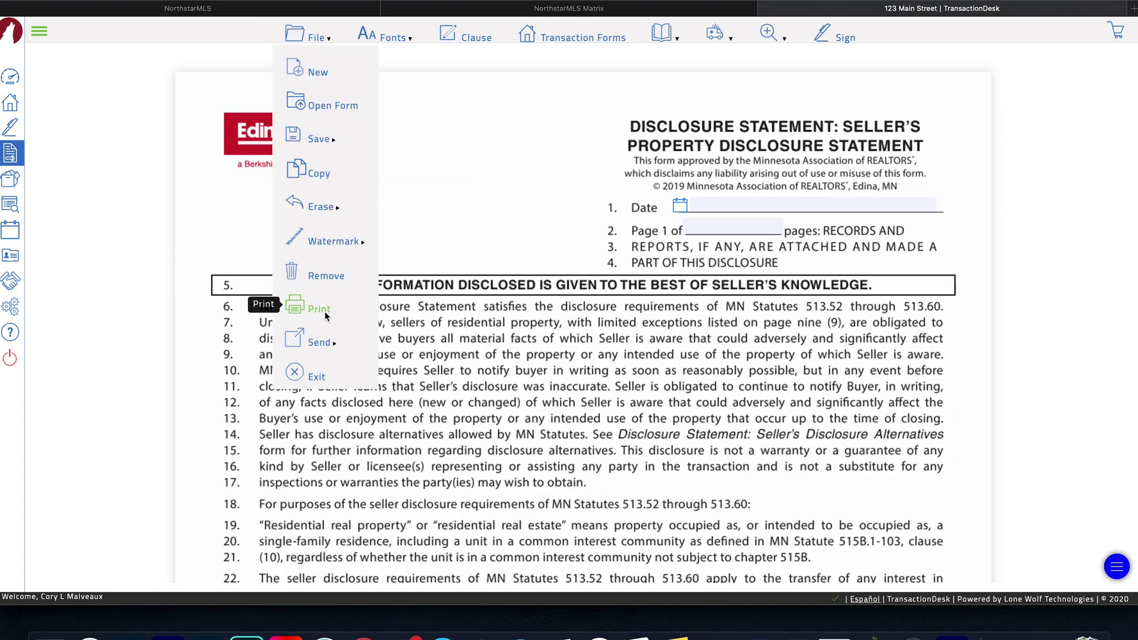
- Select ER128 Disclosure Statement under File > Send > Email and confirm it for emailing
mouse_move(323, 343)
click(396, 343)
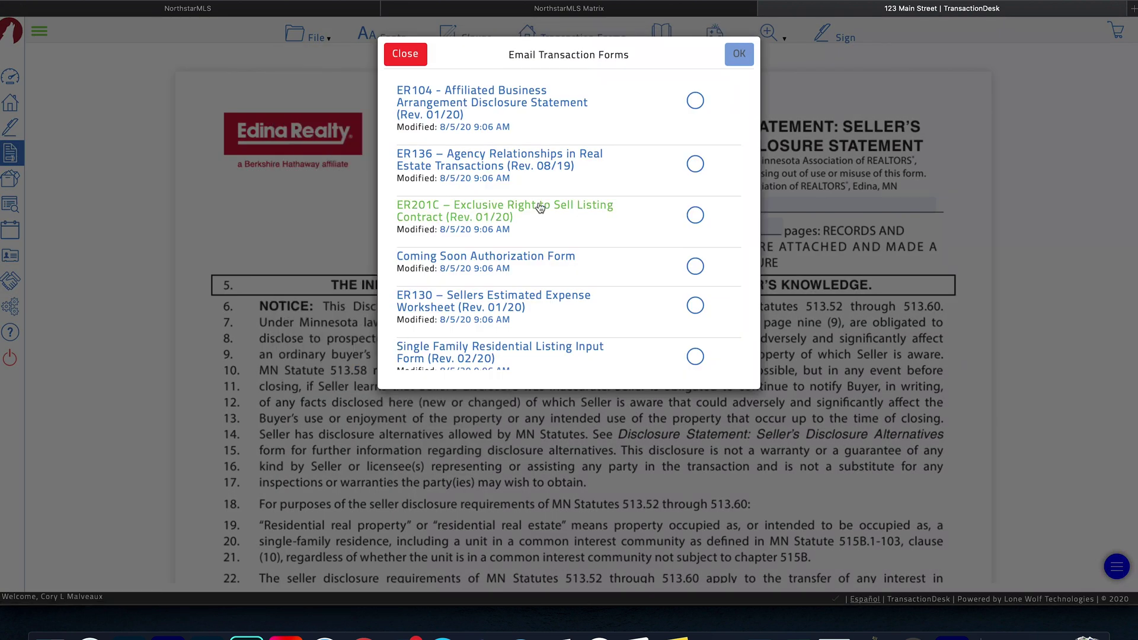
scroll(540, 206, down, 3)
scroll(539, 206, down, 3)
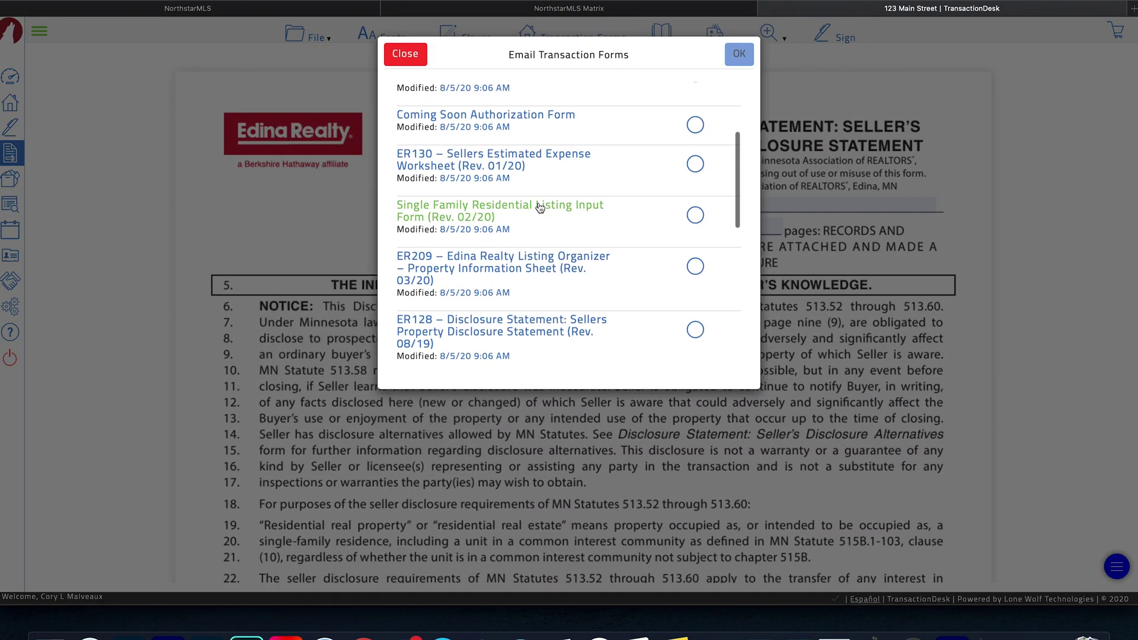
click(695, 280)
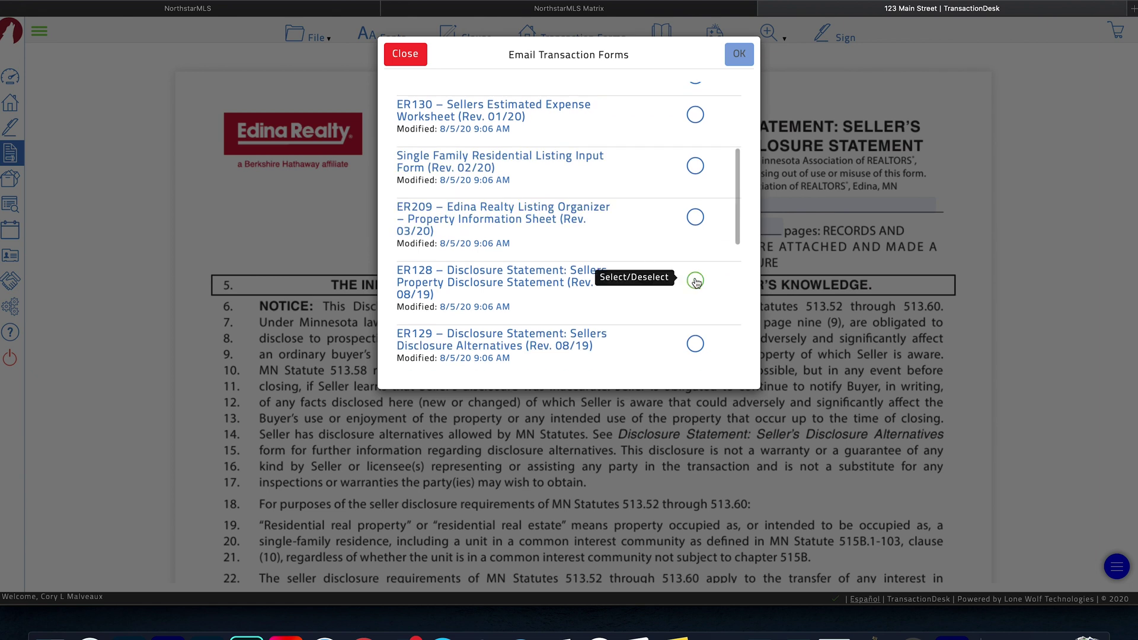
click(739, 55)
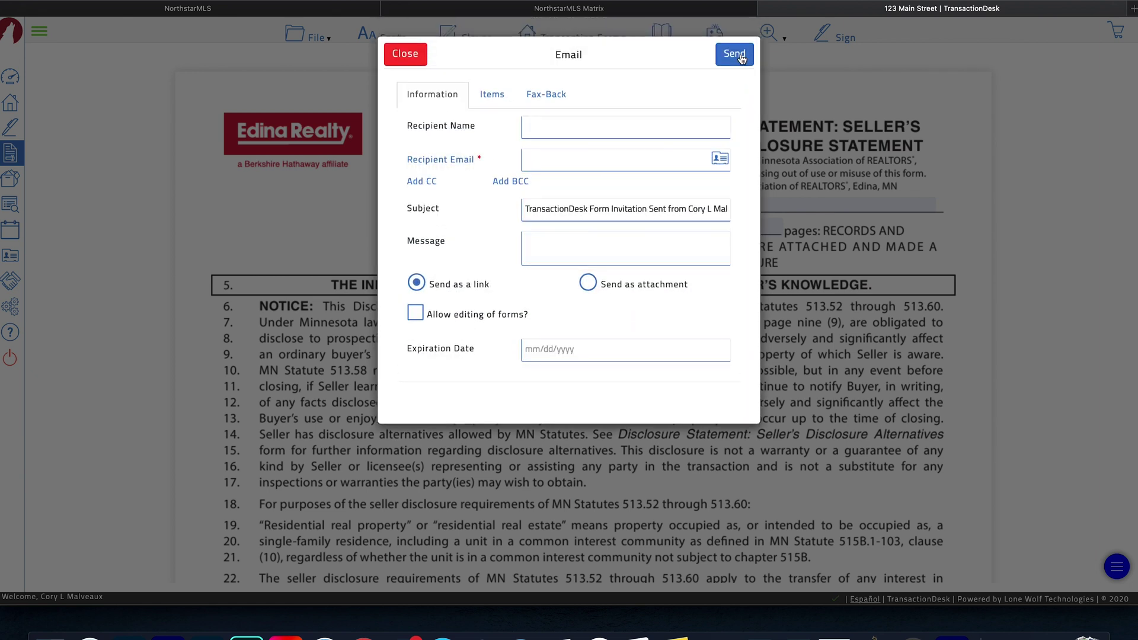
- Enter the recipient's name and e-mail, and replace TransactionDesk in the subject with Seller's Disclosures
click(642, 126)
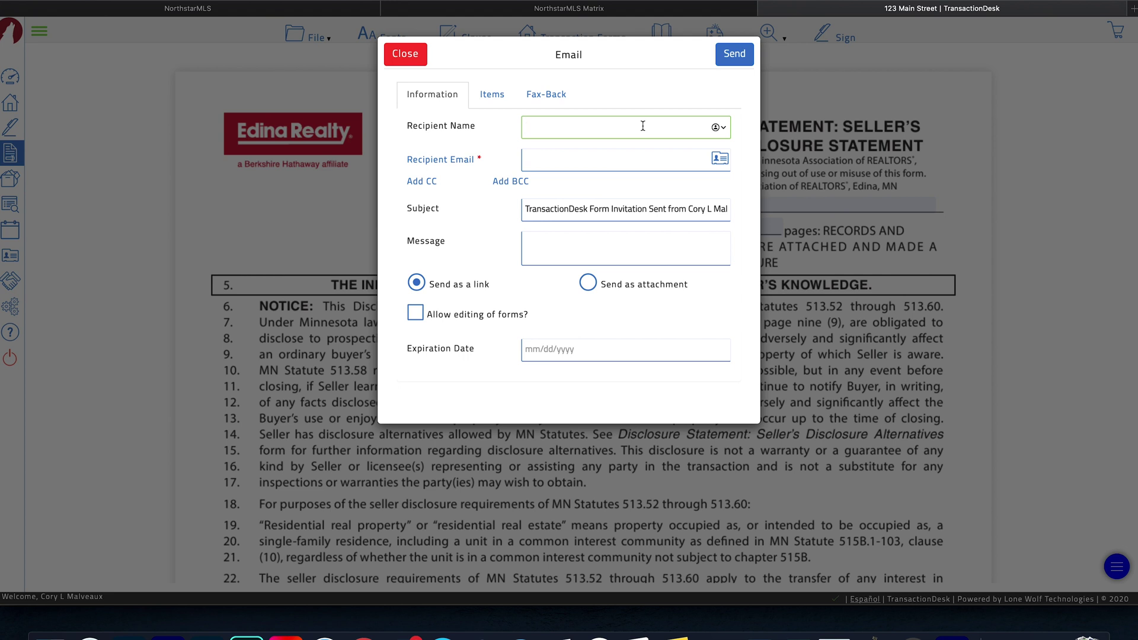
text(Bob Seller)
click(626, 157)
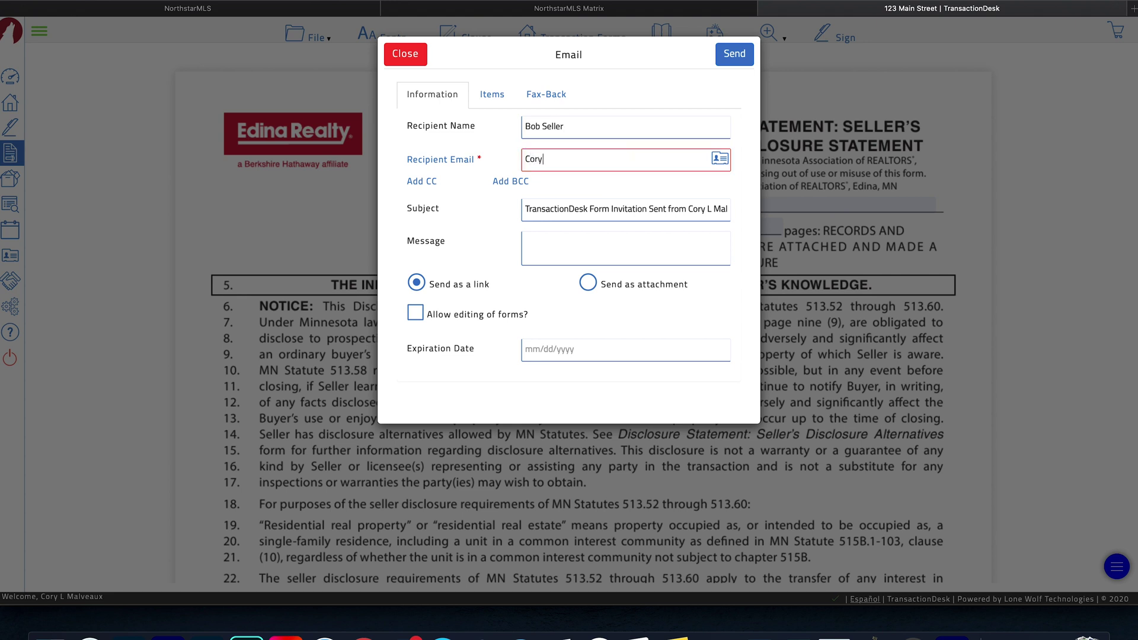
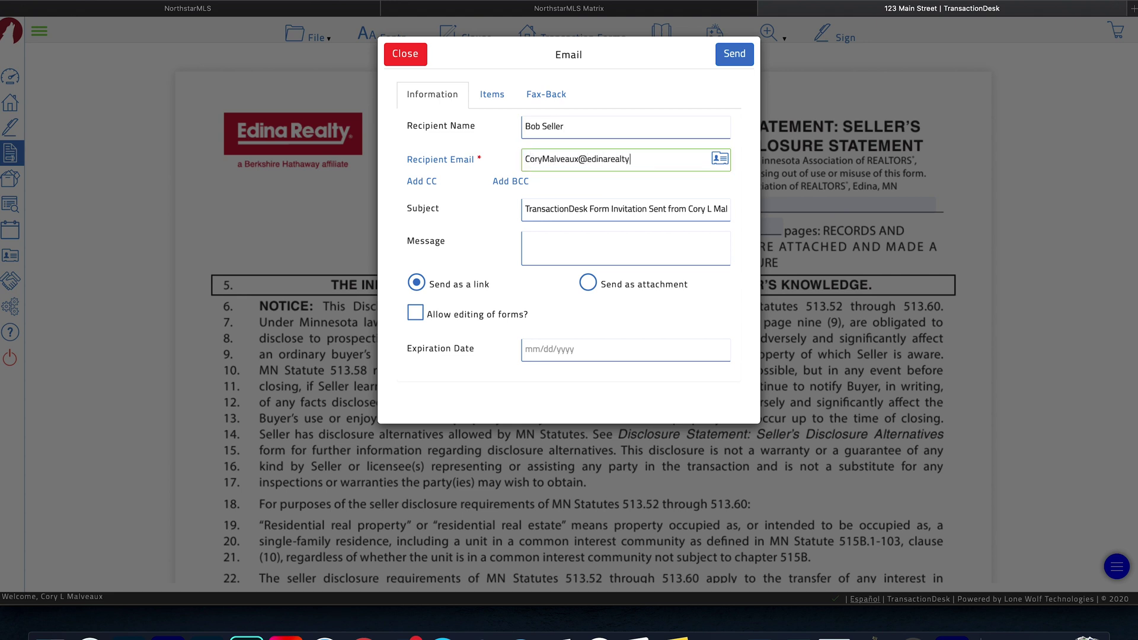
click(559, 197)
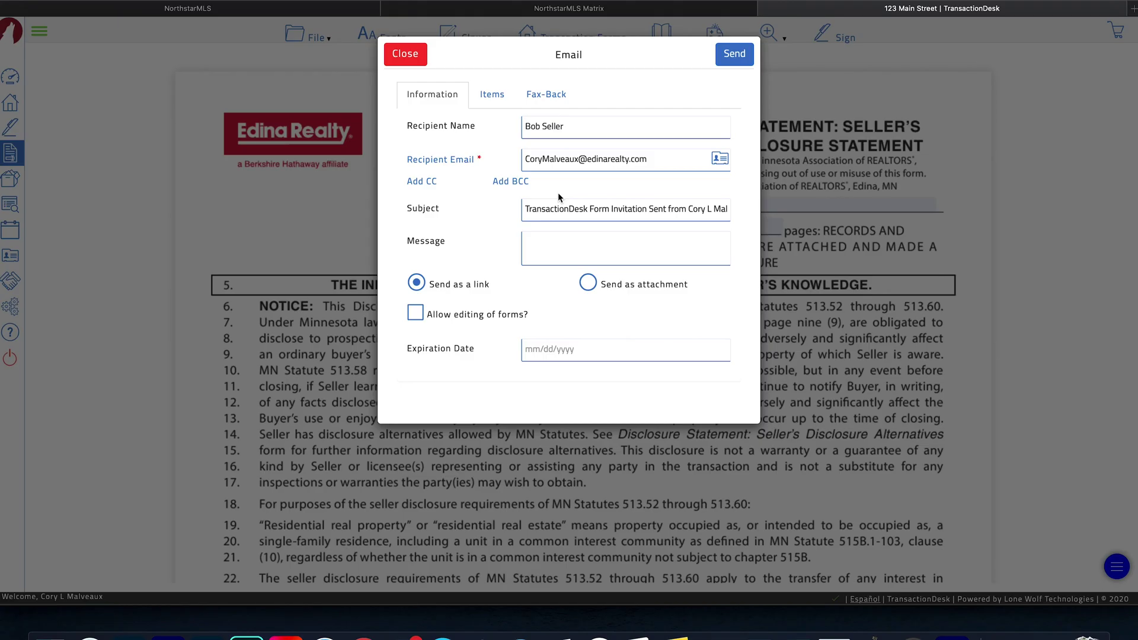
drag(528, 208, 583, 209)
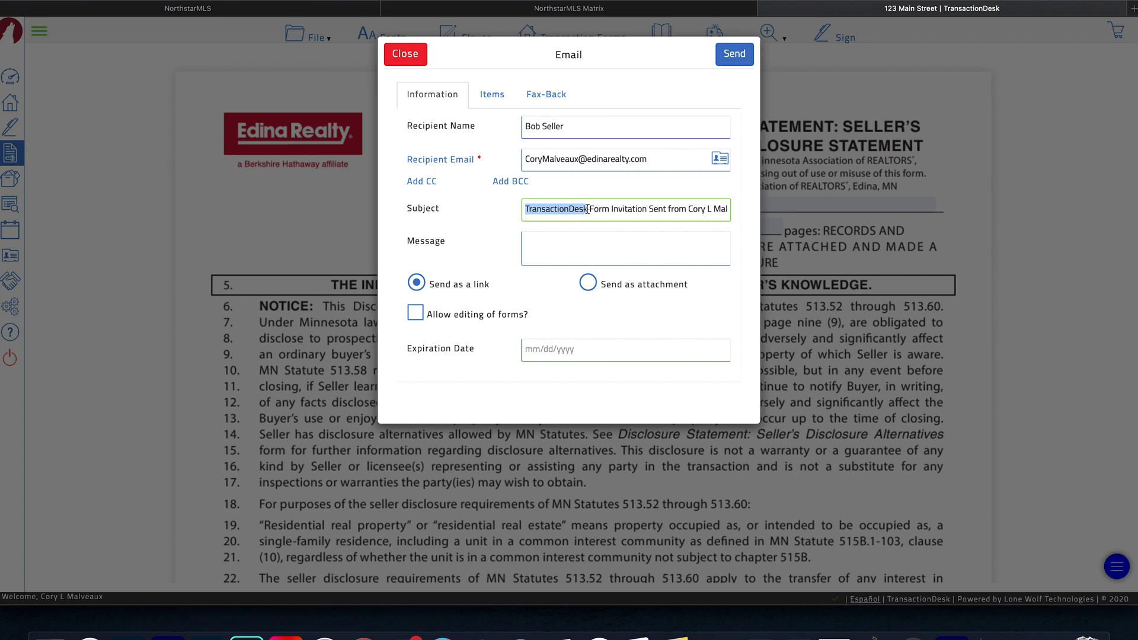
text(Seller)
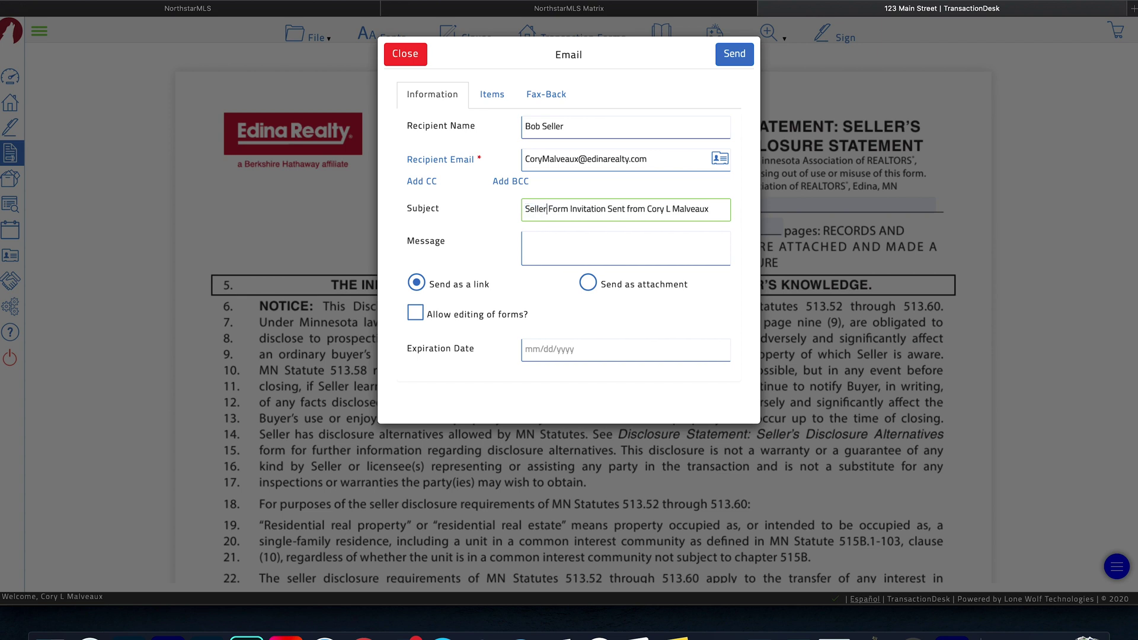
text('s Discl)
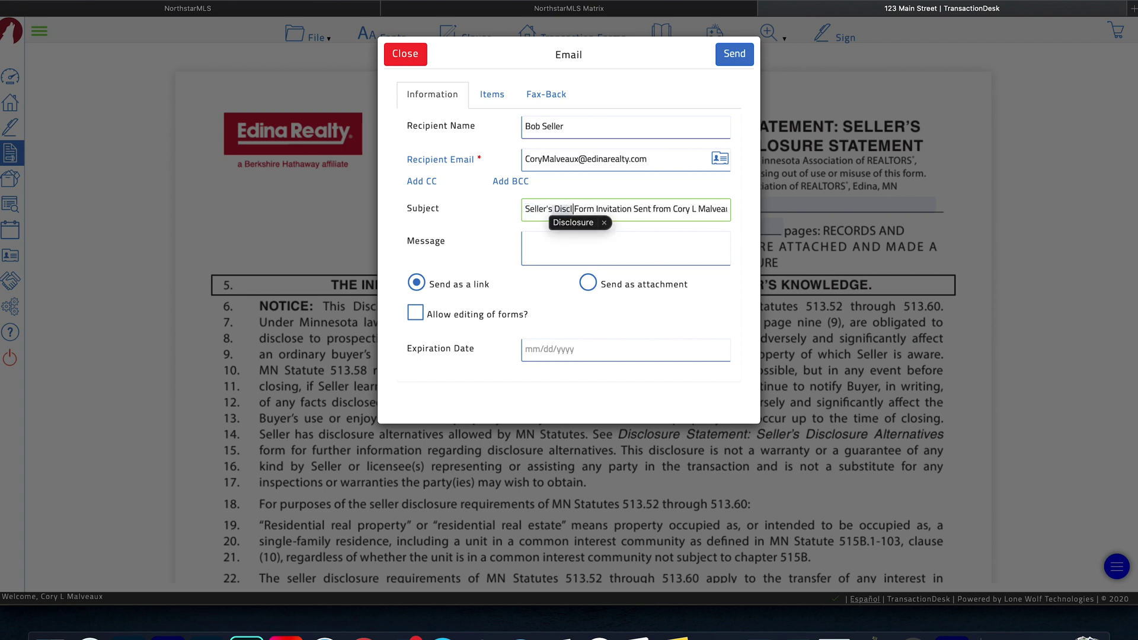
text(osures)
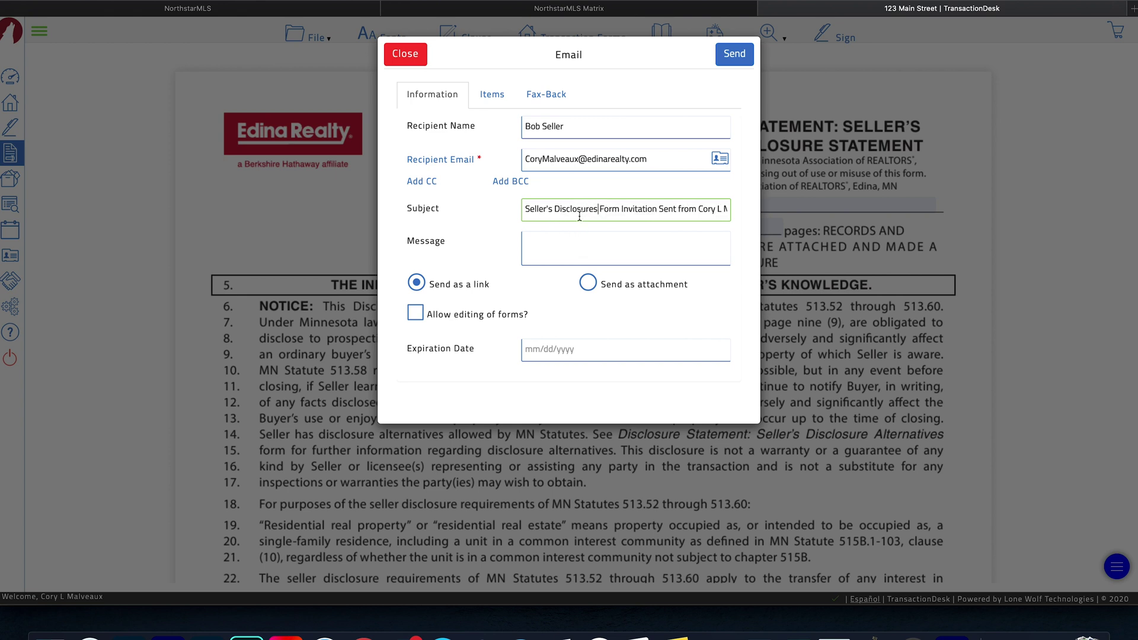
- Allow editing of forms, set the link expiration to 08/06/2020, and send the email
click(549, 241)
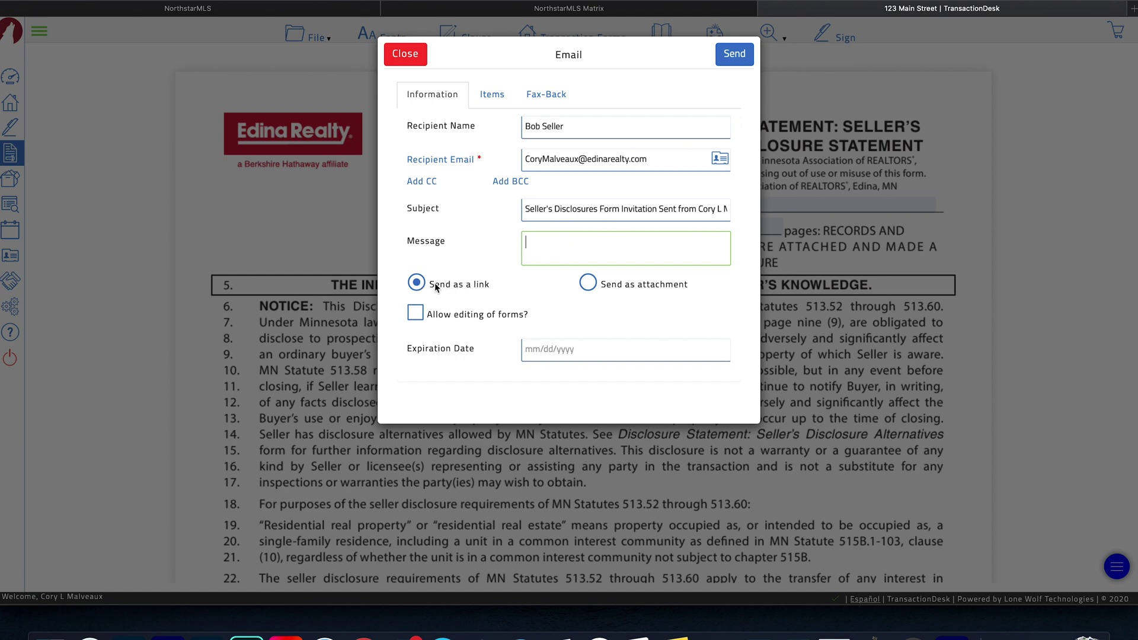
click(417, 314)
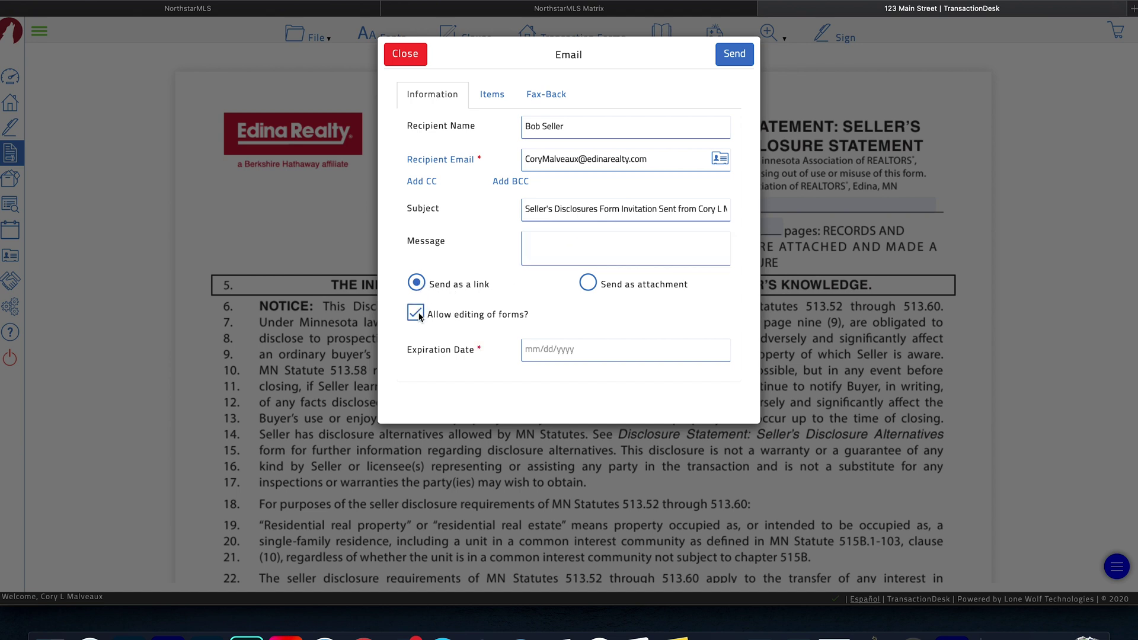
click(554, 353)
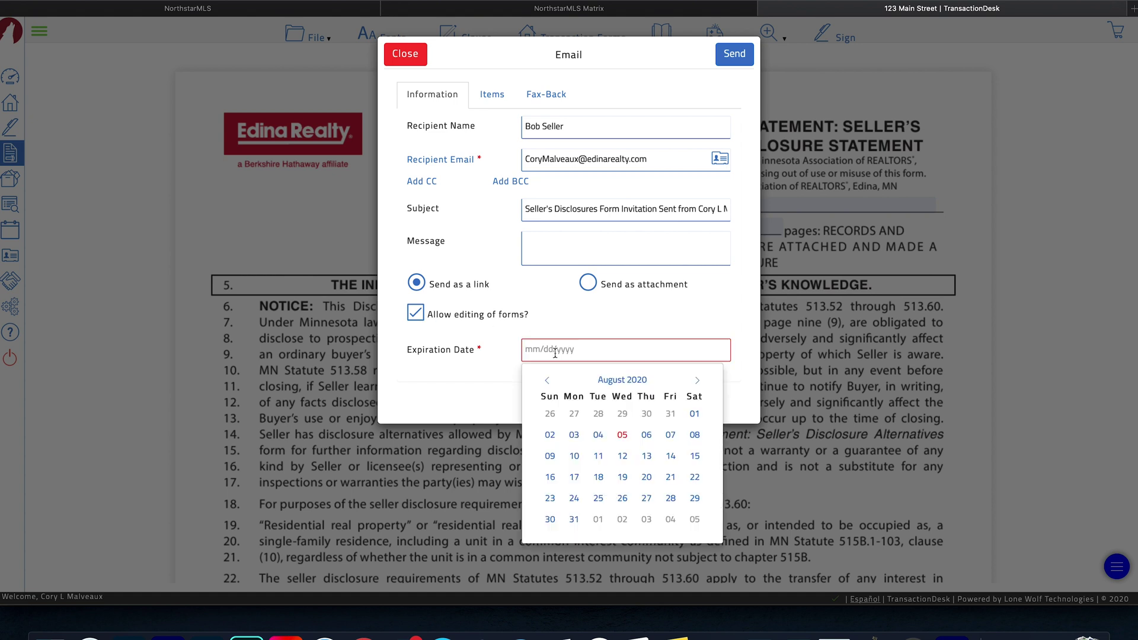
click(642, 436)
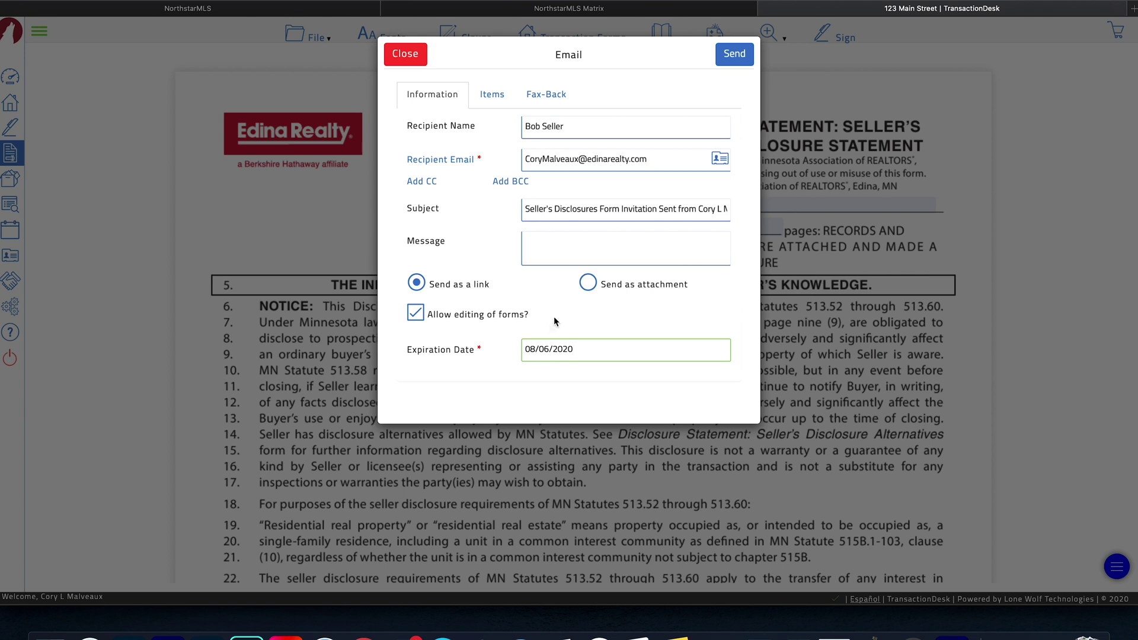
click(733, 54)
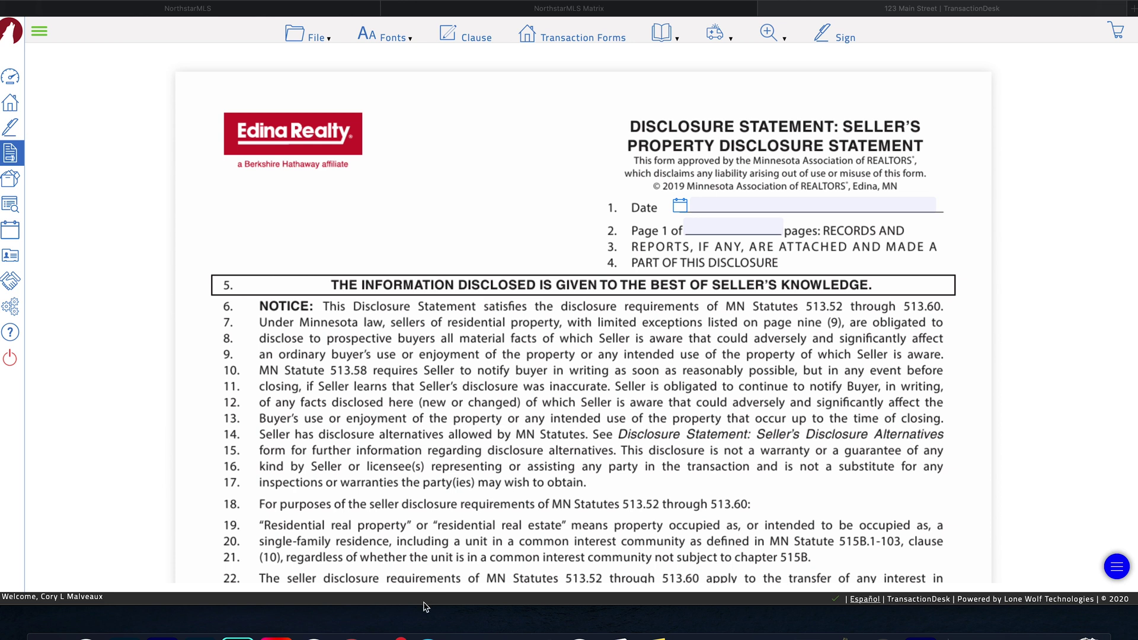
- Open the TransactionDesk forms email in Outlook and follow its link to the disclosure form
click(389, 633)
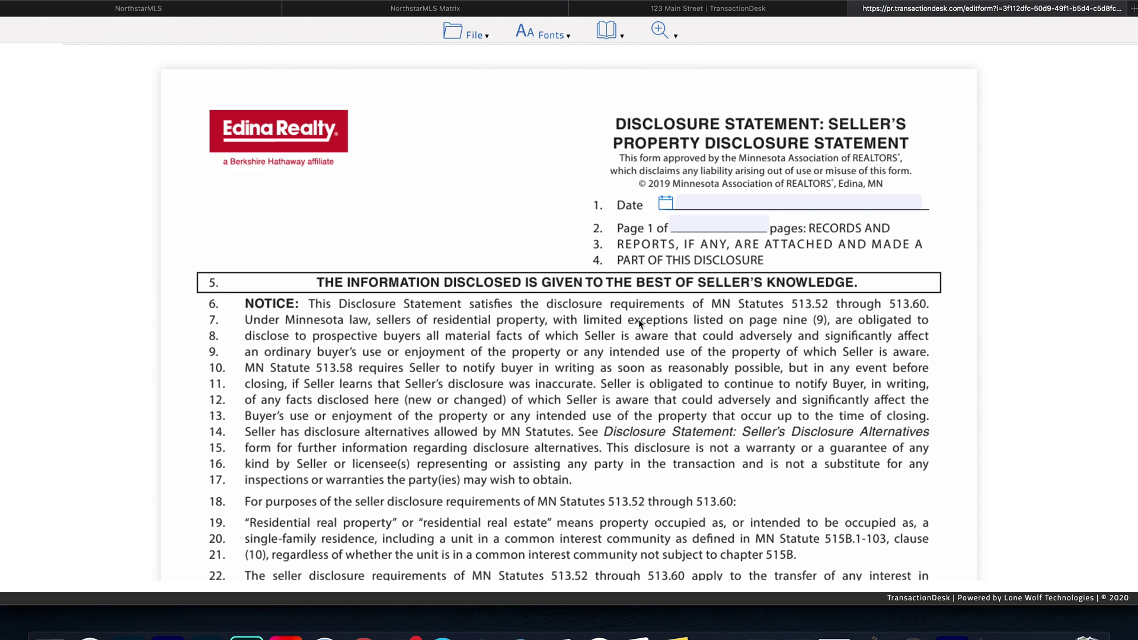
- Date the form August 5, 2020 and enter 123 Main Street as the property address
click(665, 204)
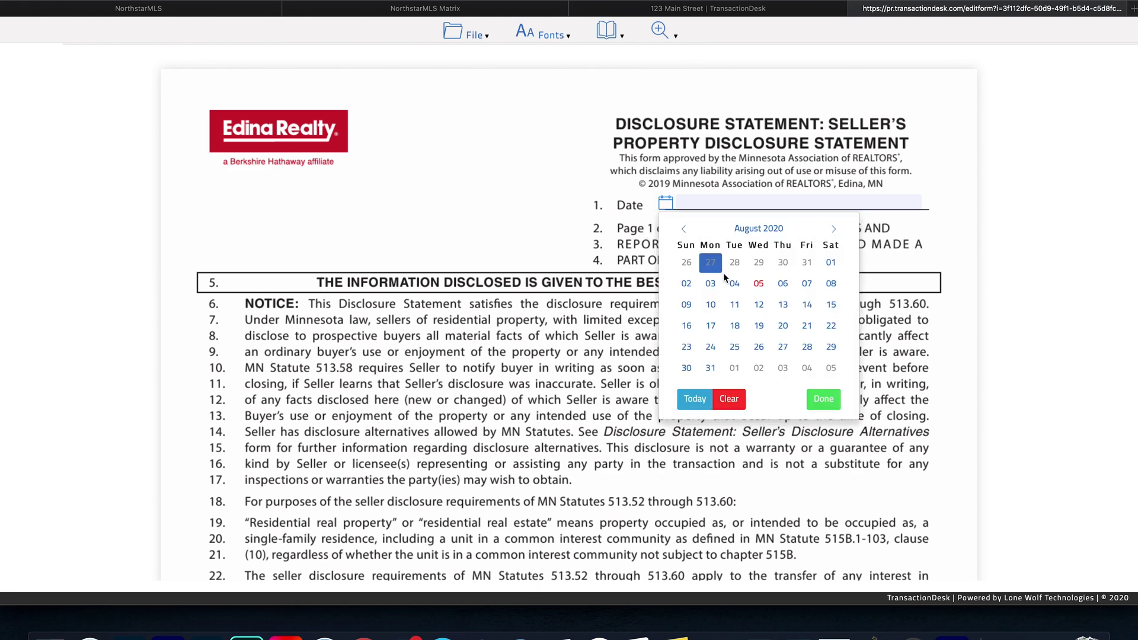
click(756, 283)
scroll(617, 323, down, 1)
scroll(616, 323, down, 8)
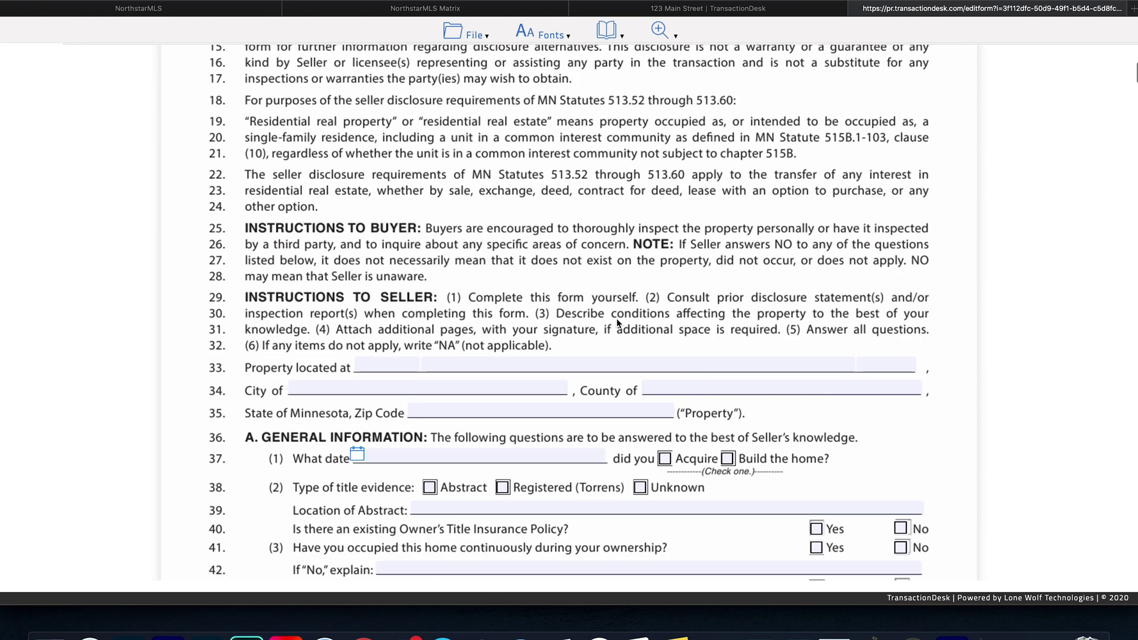
click(408, 217)
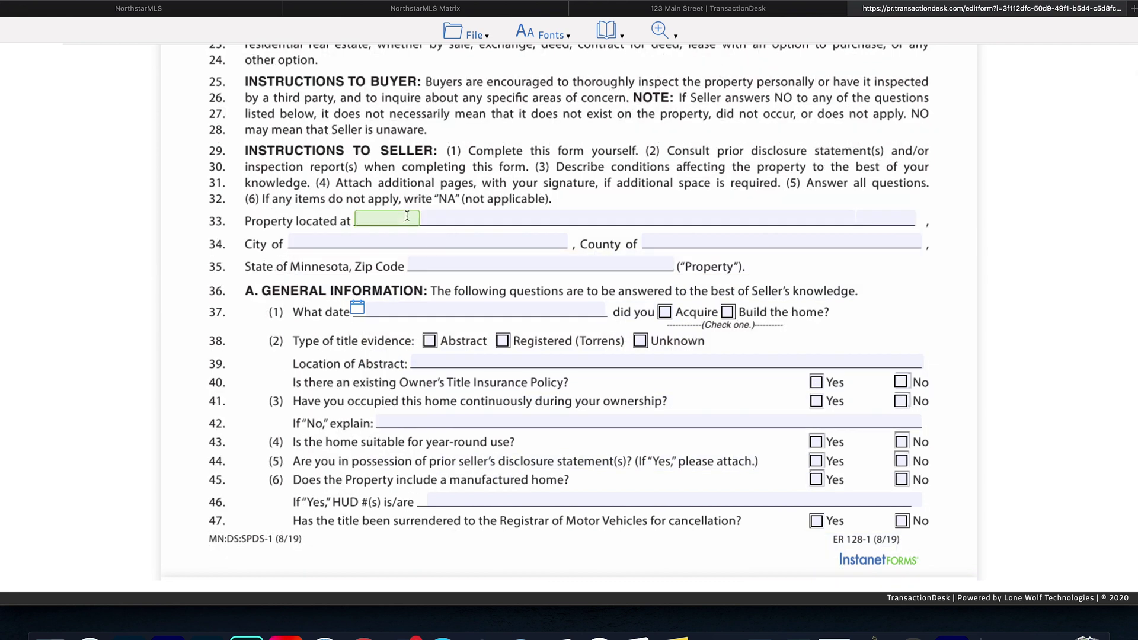
click(473, 217)
text(Main )
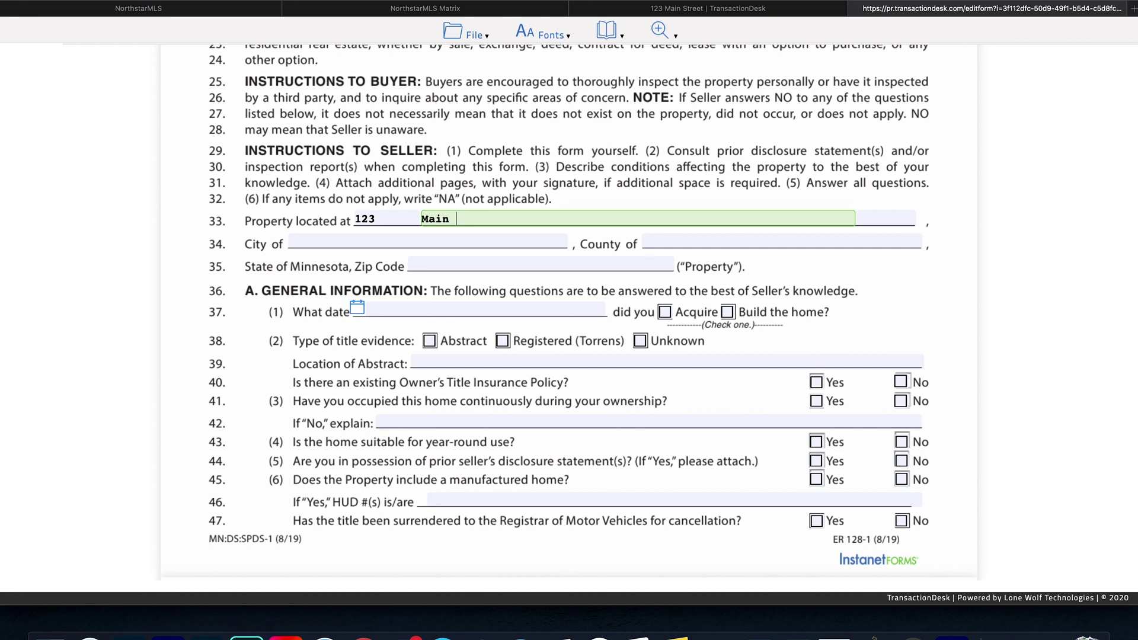
text(Street)
- Answer lines 40–45: Yes to title insurance, occupancy, year-round; No to prior disclosures, manufactured home
click(817, 382)
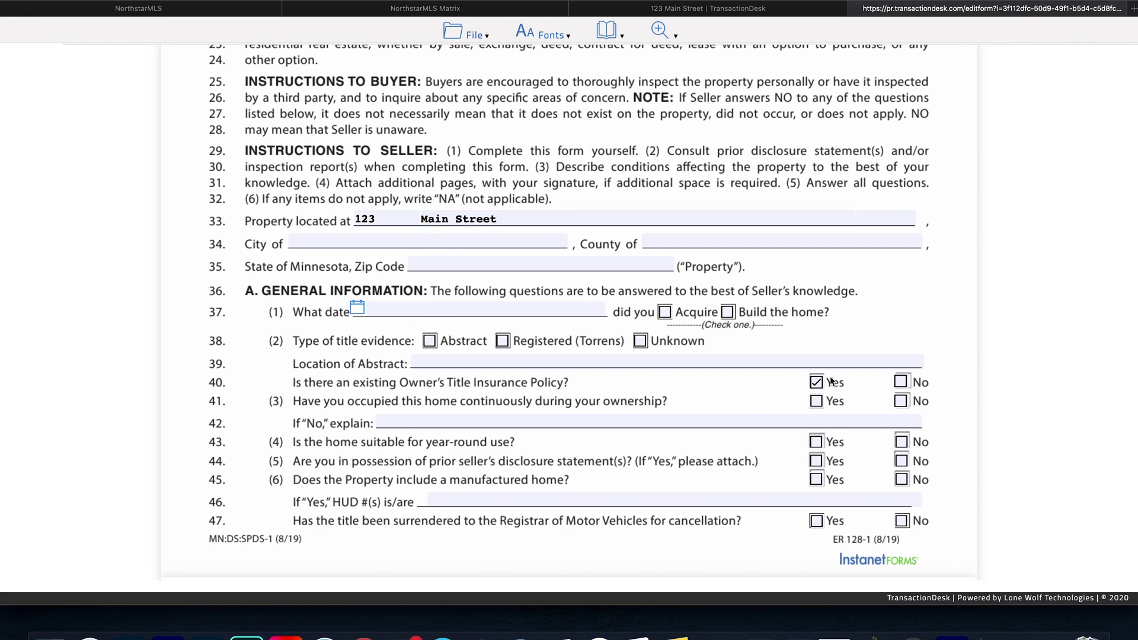
click(816, 401)
click(816, 445)
click(902, 461)
click(900, 481)
scroll(778, 519, down, 10)
scroll(777, 519, down, 15)
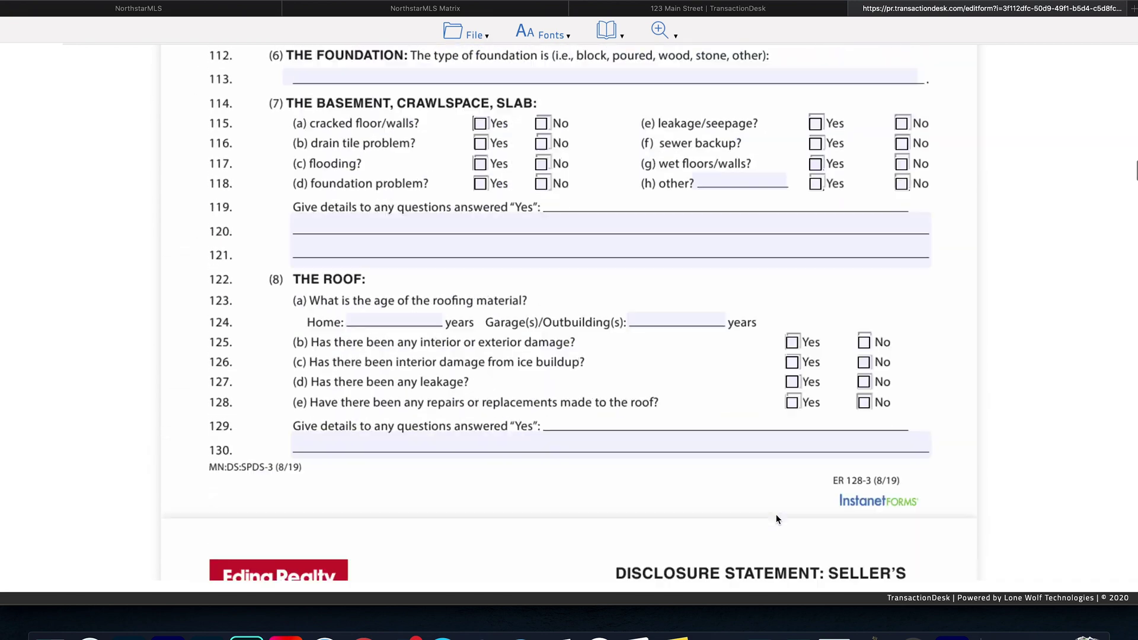
scroll(667, 248, down, 10)
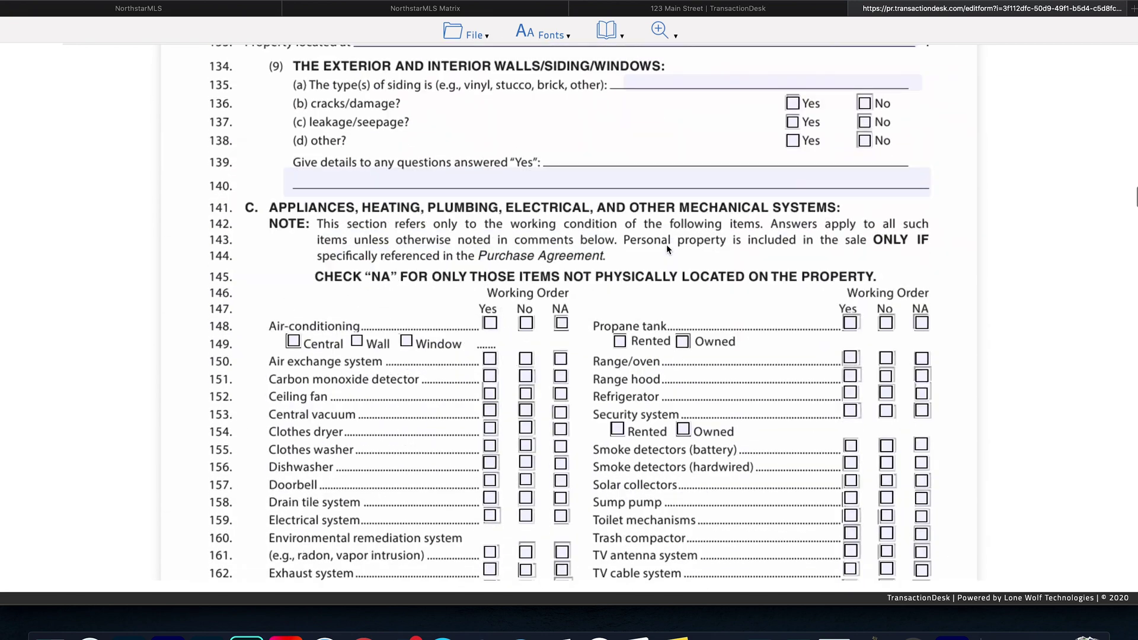
scroll(667, 247, down, 20)
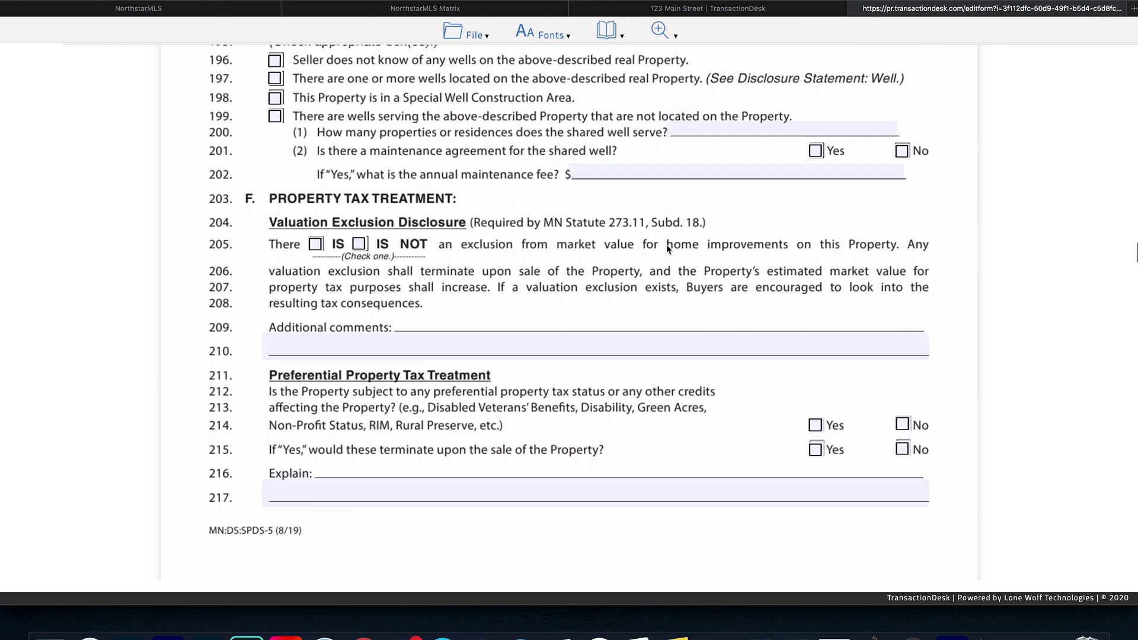
scroll(666, 244, down, 8)
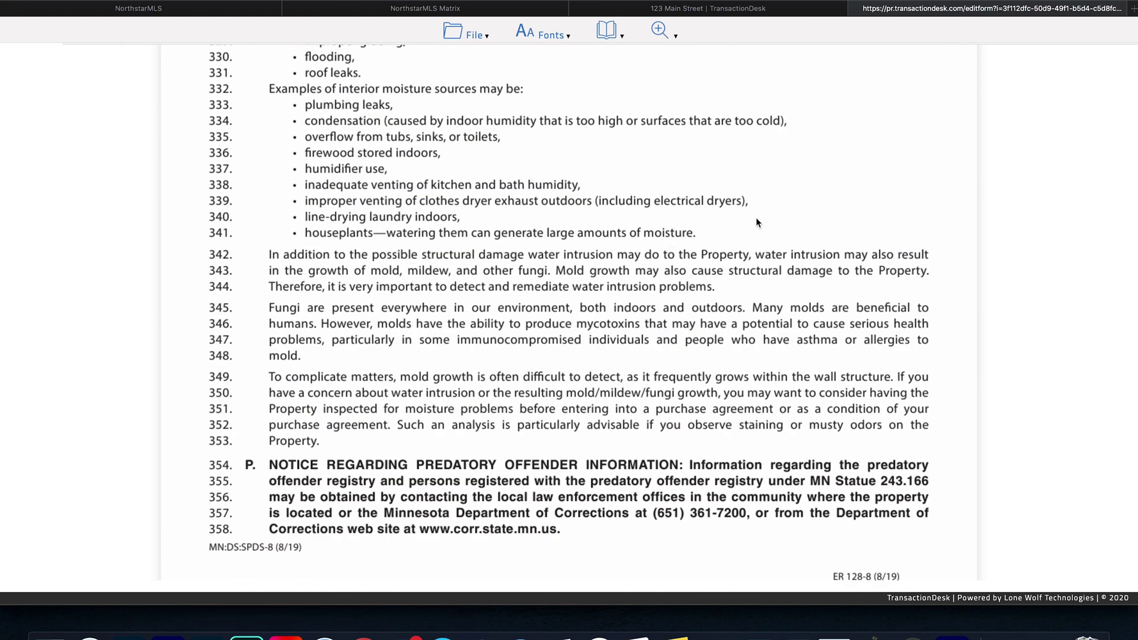
- Save the client's filled-in ER128 form, exit it, and close the logout page
click(471, 35)
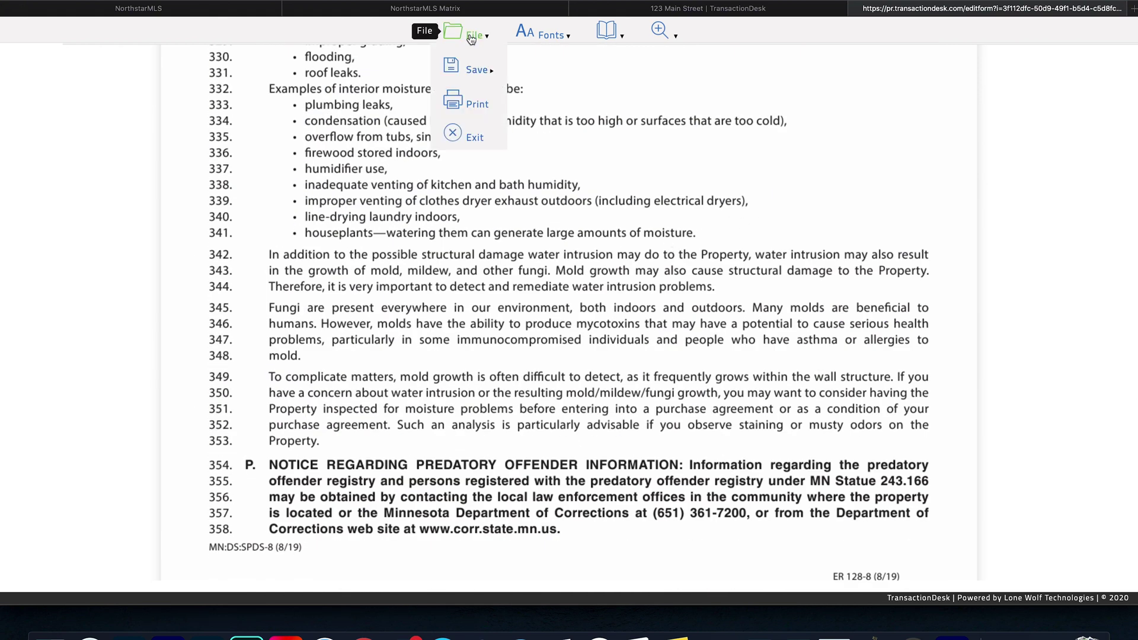
mouse_move(472, 70)
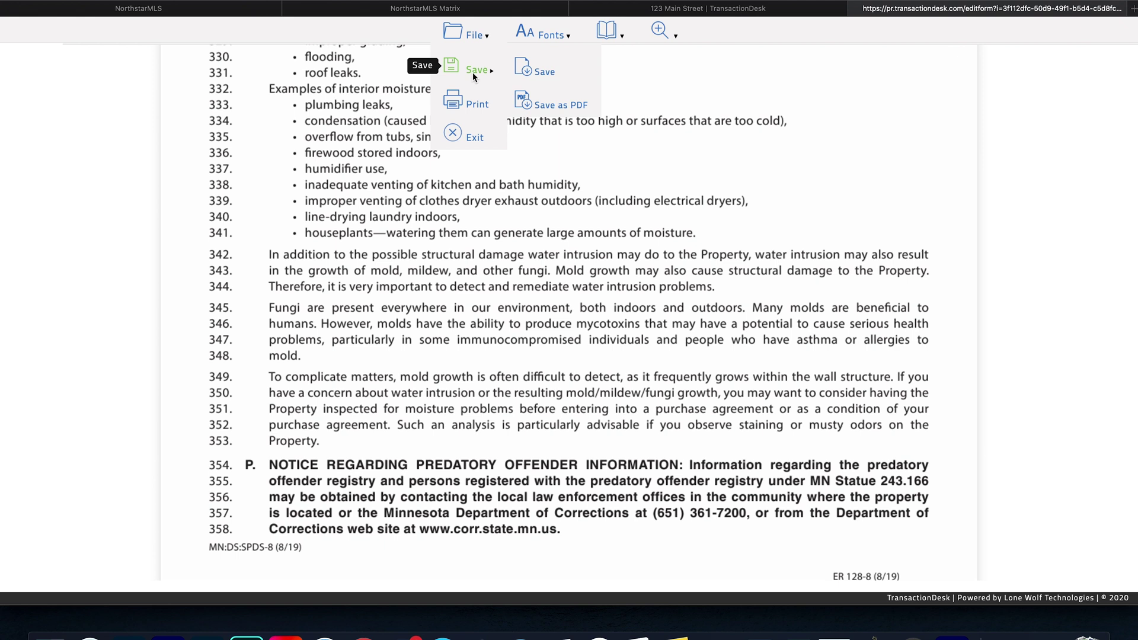
click(528, 70)
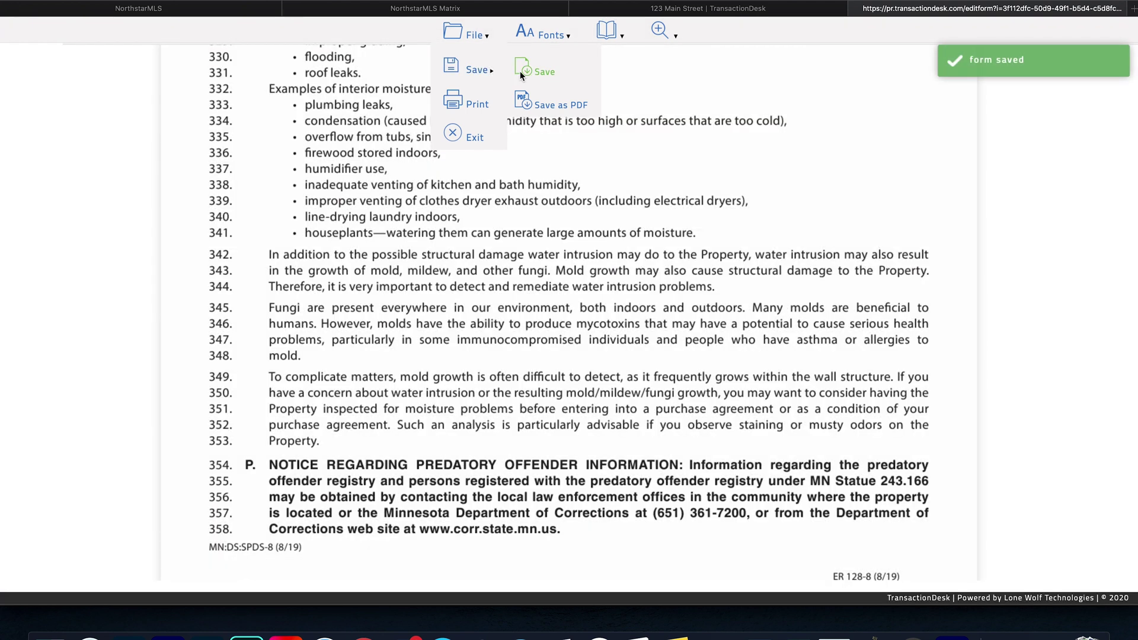
click(471, 136)
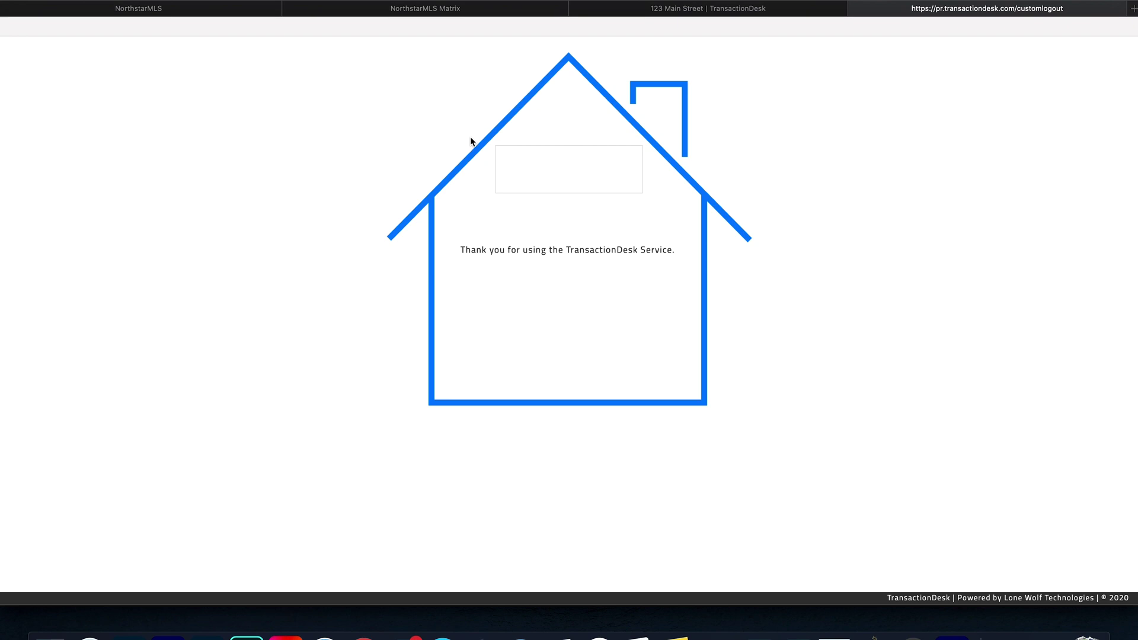
key(super+w)
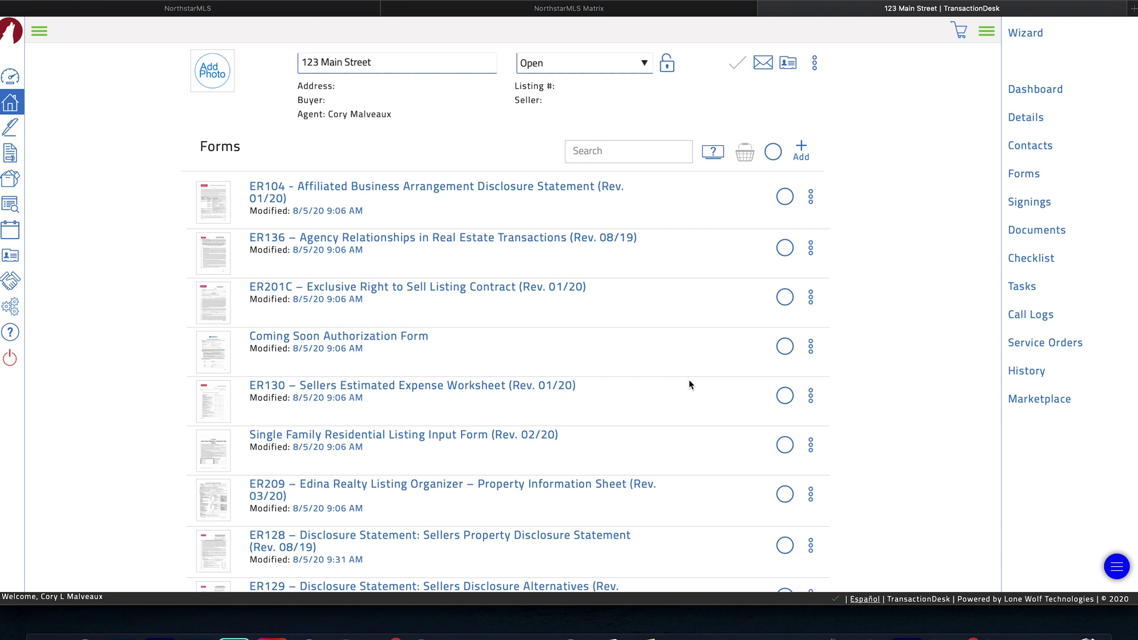
- Reopen ER128 from the 123 Main Street Forms list and scroll to the saved answers
click(585, 537)
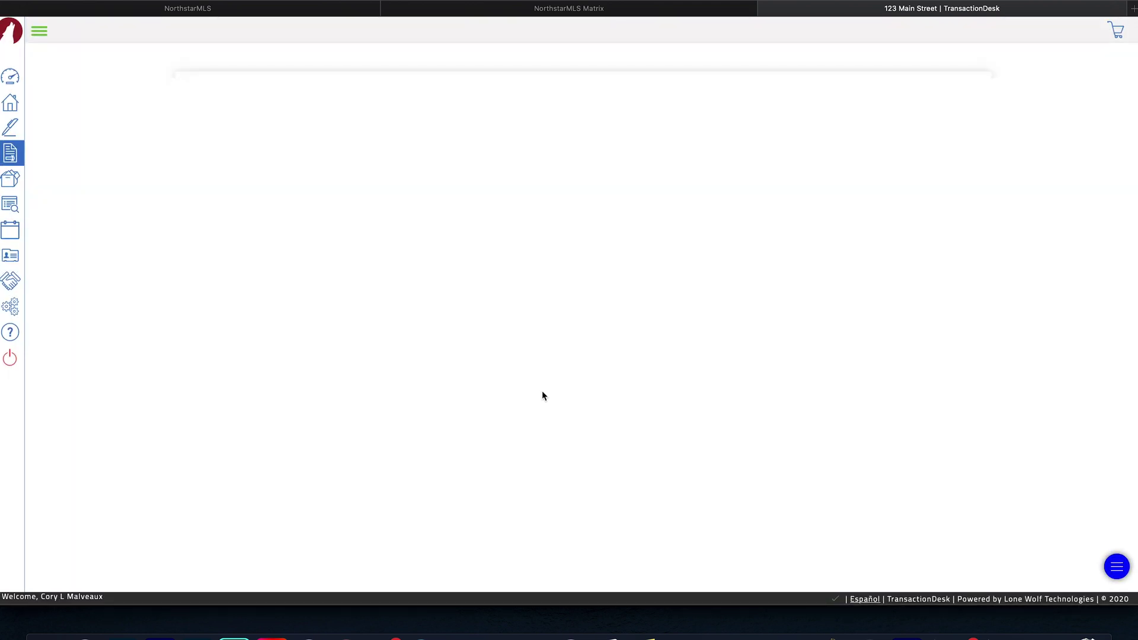
scroll(543, 395, down, 7)
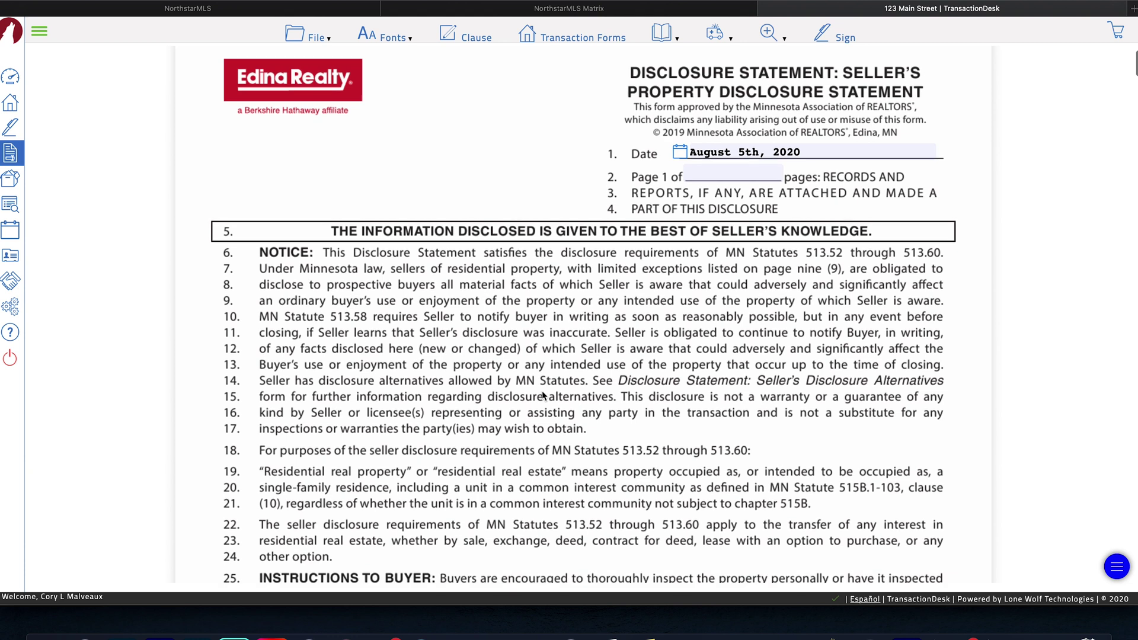
scroll(543, 395, down, 3)
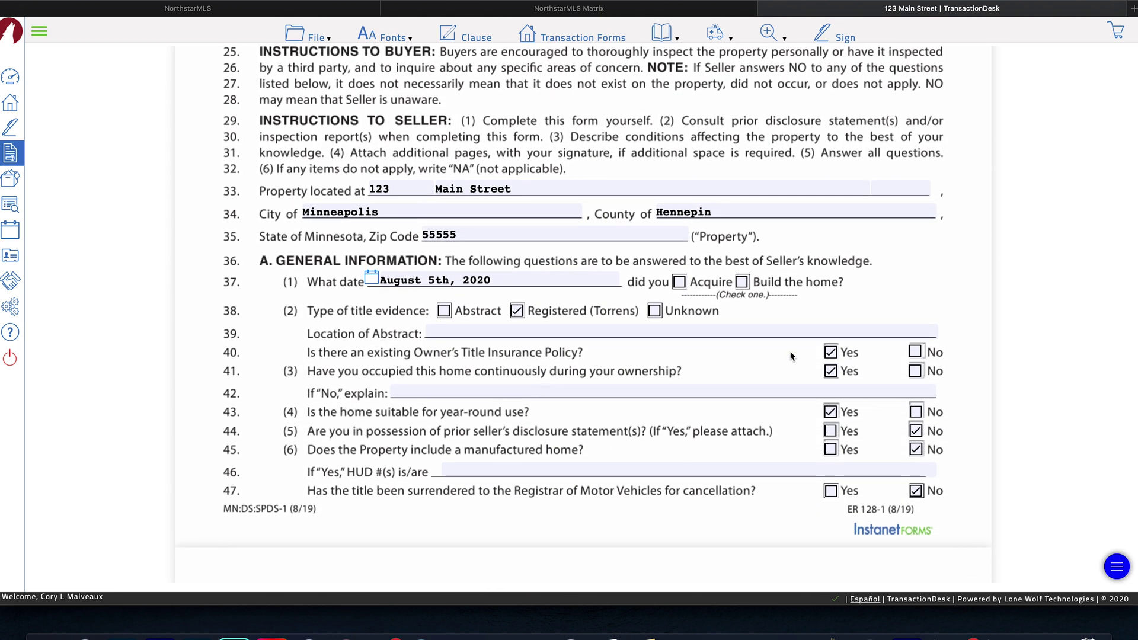
- Start an Authentisign signing session for the ER128 disclosure and confirm it with Yes
click(848, 38)
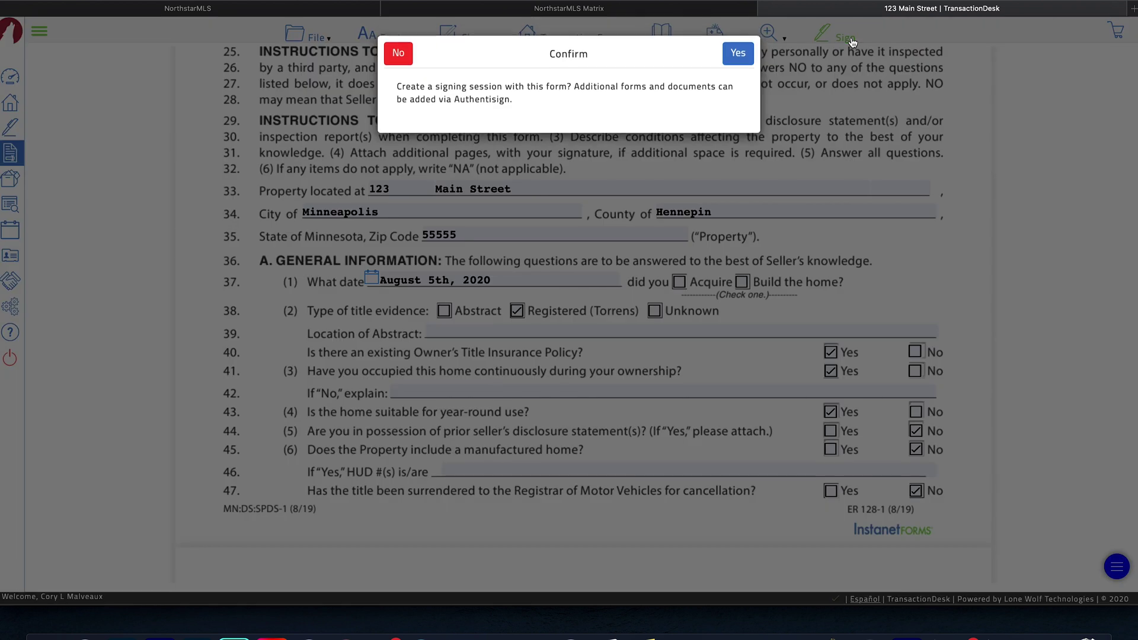
click(738, 54)
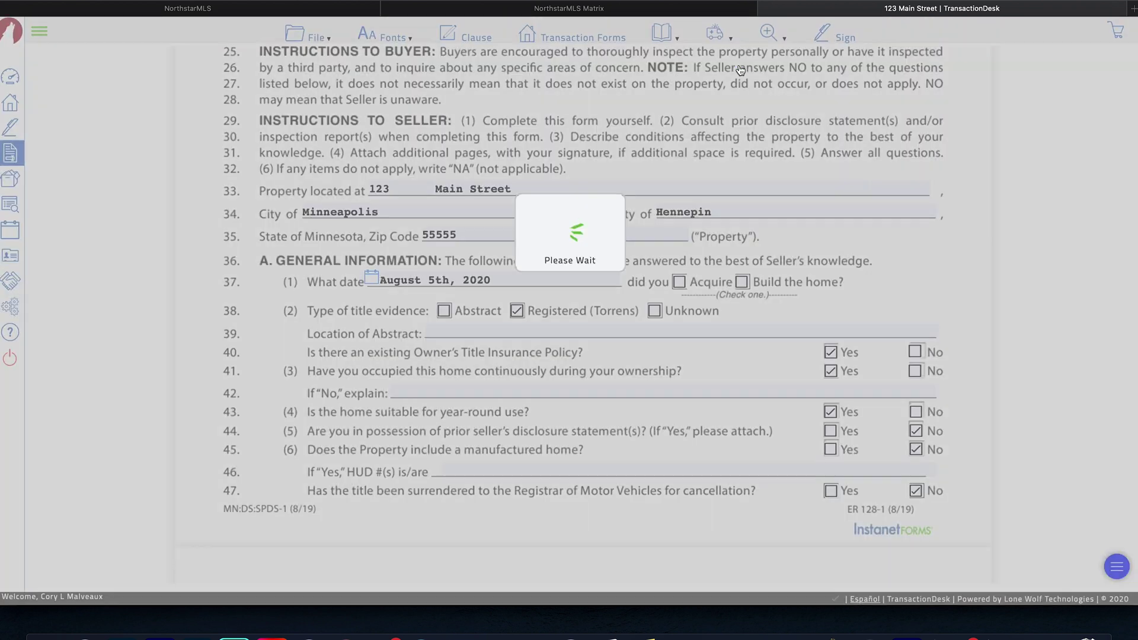